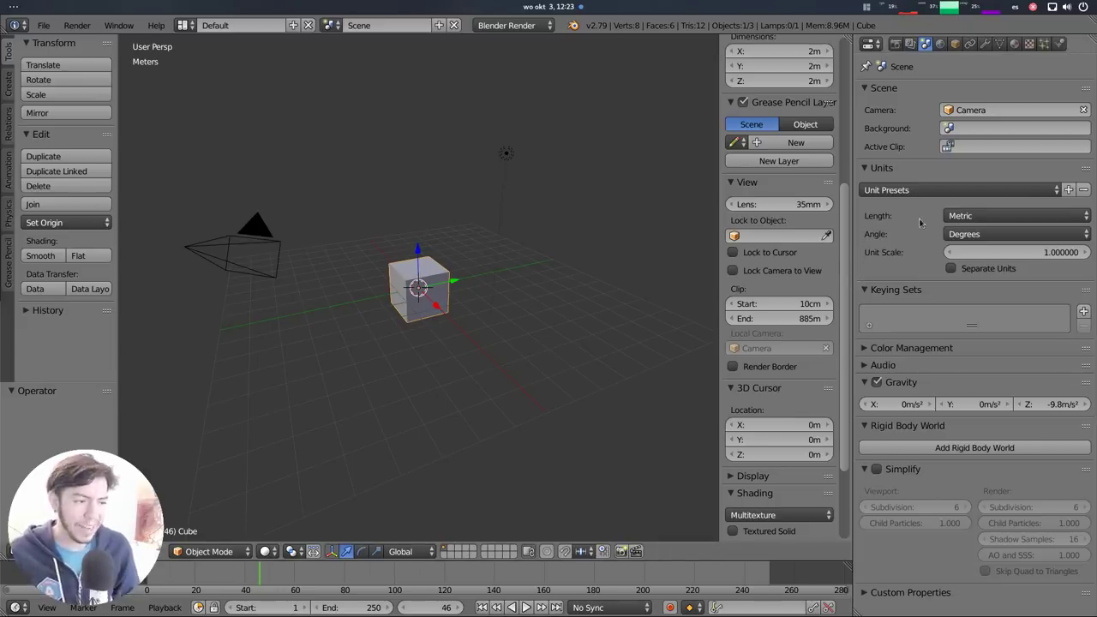
# - Try the None unit system, then set the scene's unit system back to Metric
pyautogui.click(977, 220)
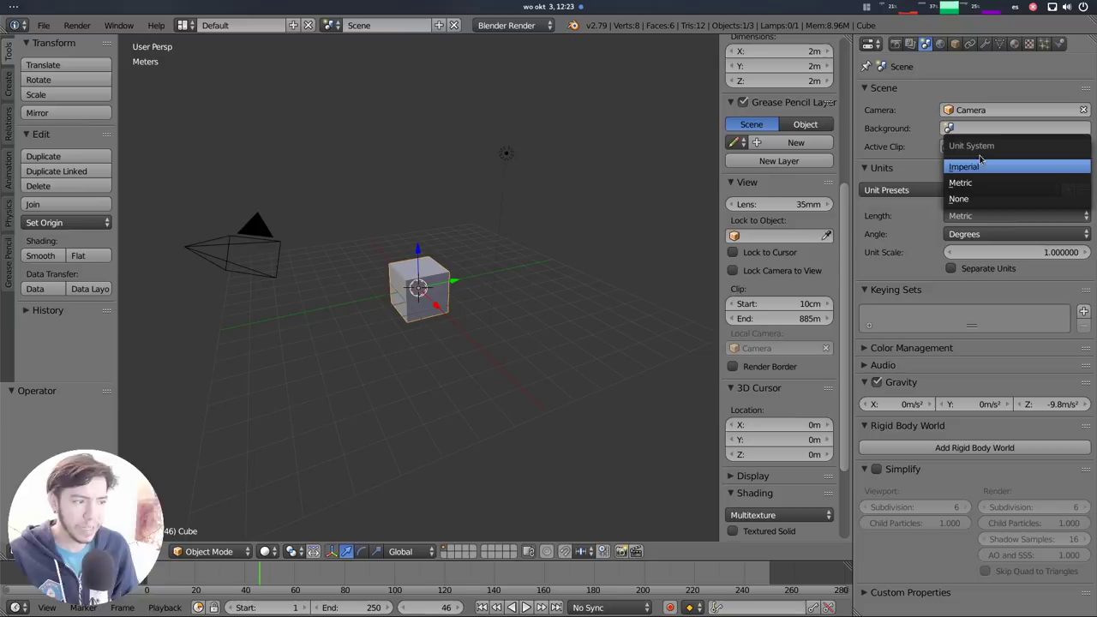
pyautogui.click(978, 217)
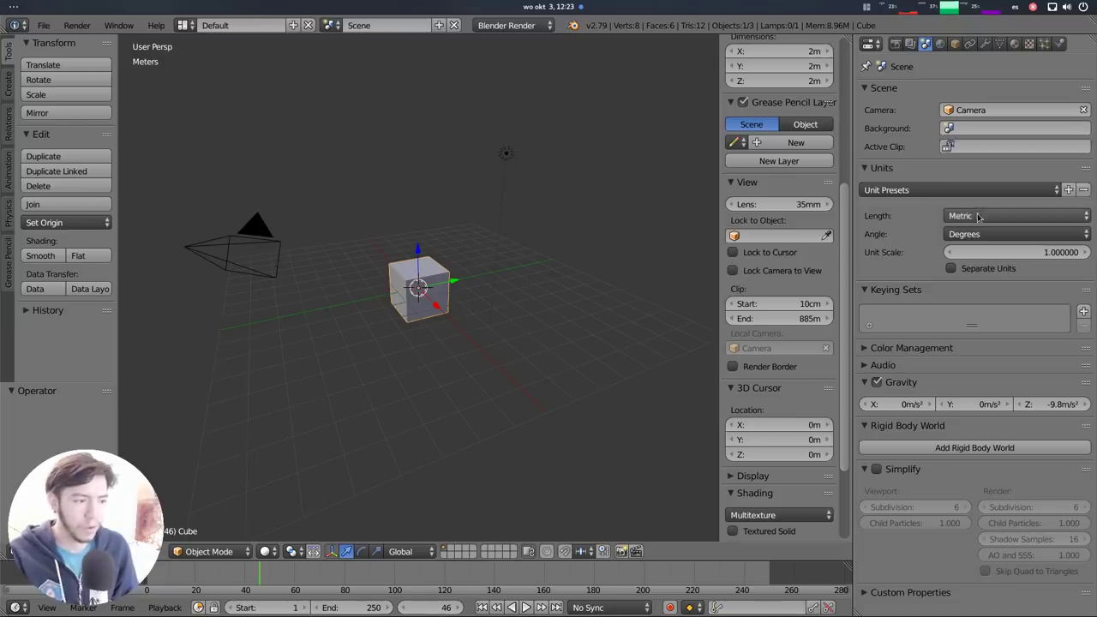
pyautogui.click(978, 217)
pyautogui.click(975, 204)
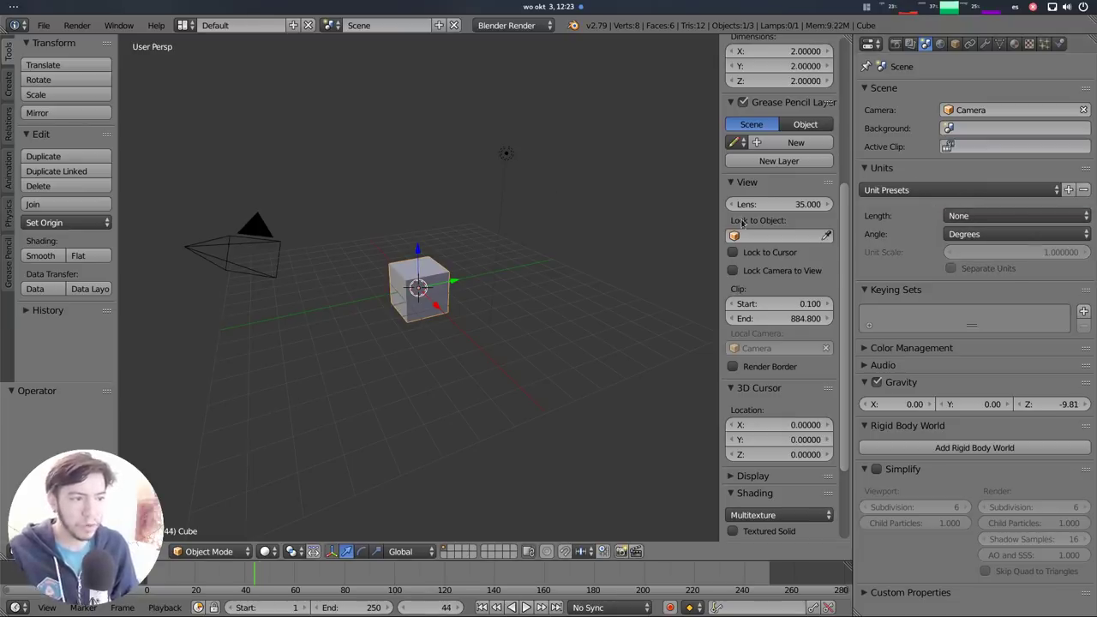
pyautogui.press('Left')
pyautogui.press('Left')
pyautogui.press('Left')
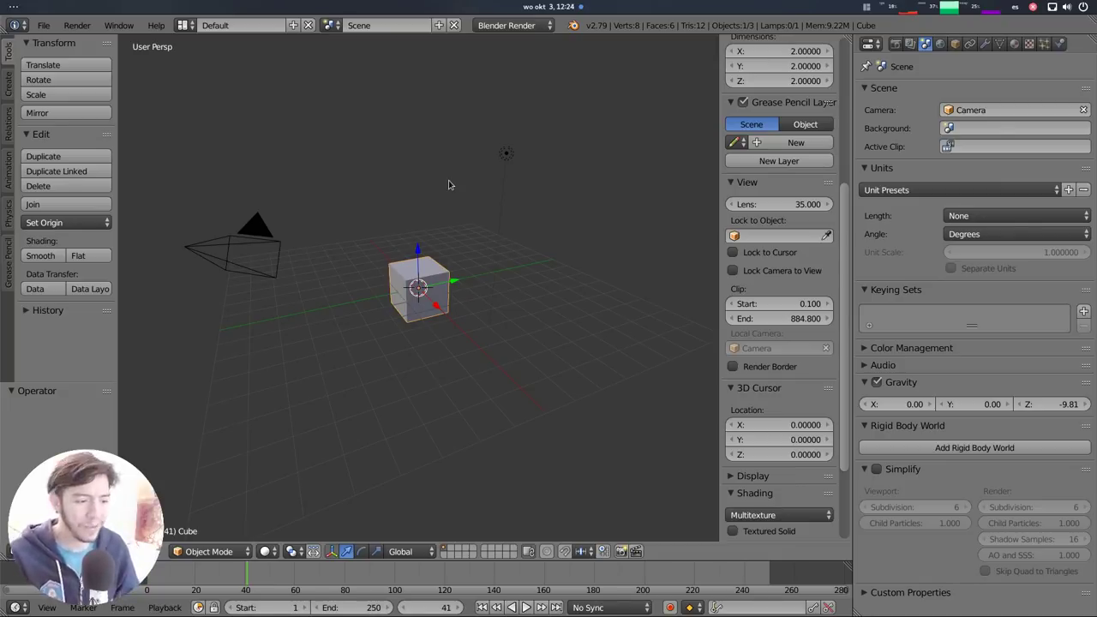
pyautogui.click(974, 217)
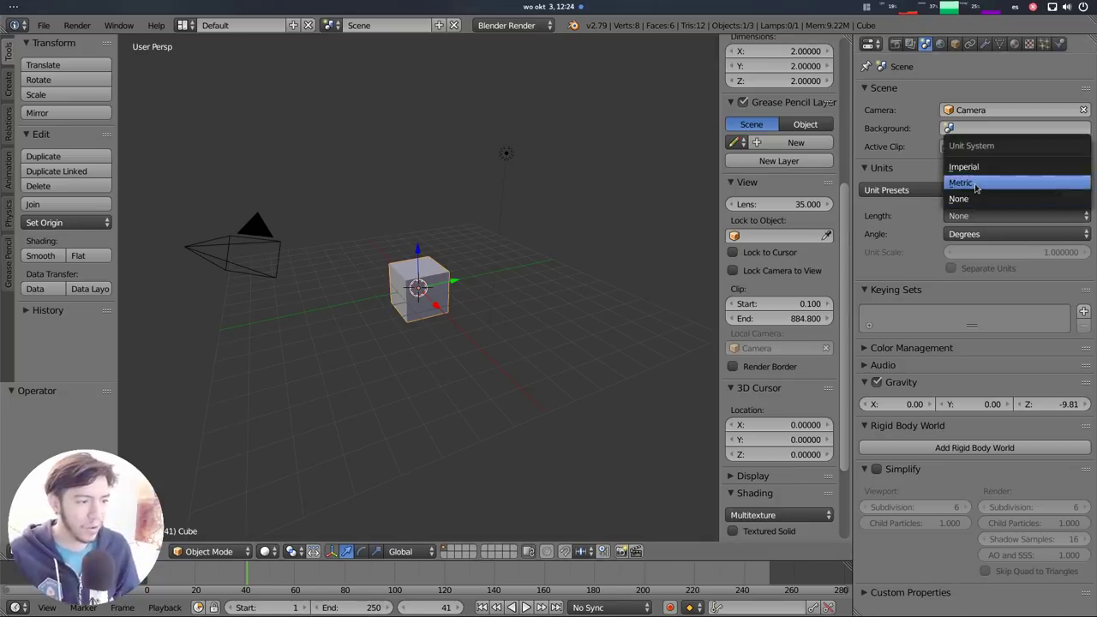
pyautogui.click(974, 183)
pyautogui.press('Left')
pyautogui.press('Left')
pyautogui.press('Left')
pyautogui.press('Left')
pyautogui.press('Left')
pyautogui.press('Left')
pyautogui.press('Left')
pyautogui.press('Left')
pyautogui.press('Left')
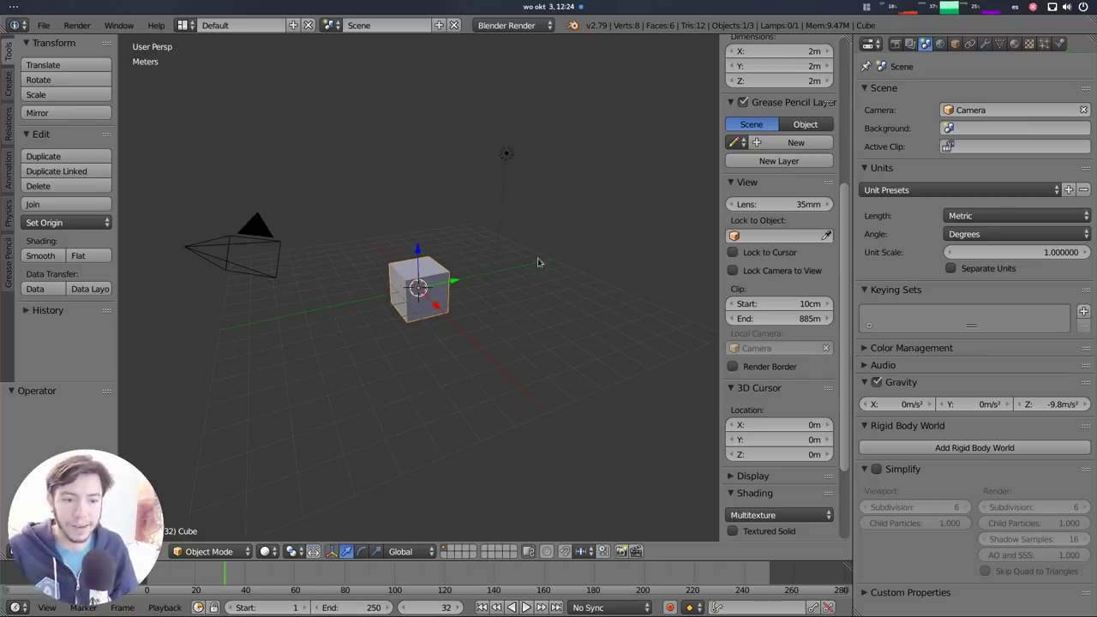
# - Set the viewport Clip End to 1000, drag it down to 957m, and switch to Blender 2.80
pyautogui.click(782, 317)
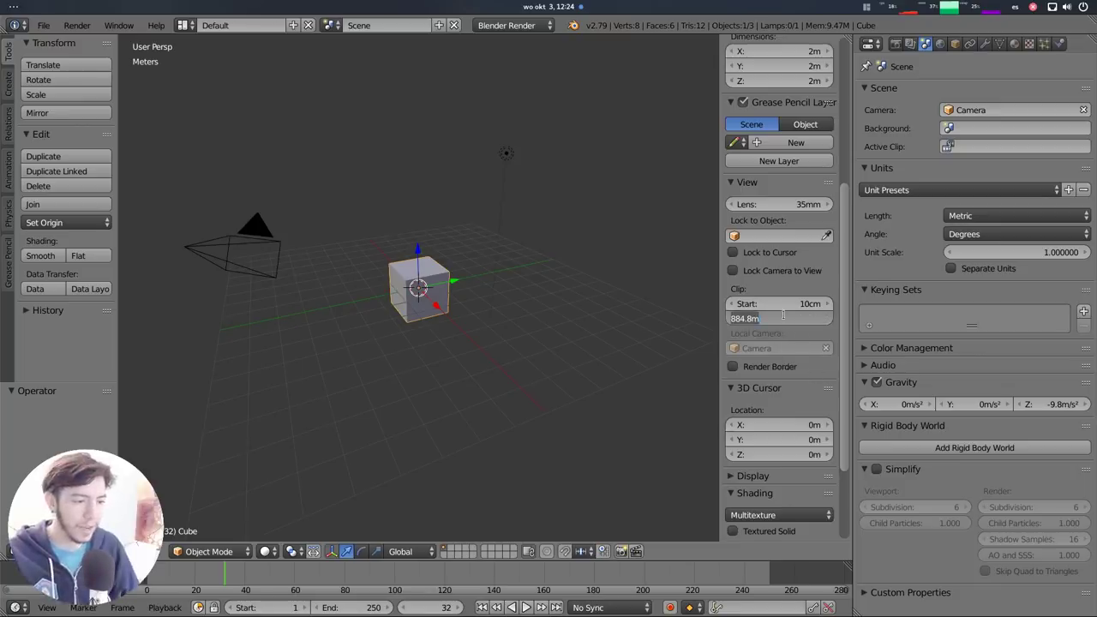
pyautogui.write('1000')
pyautogui.press('Return')
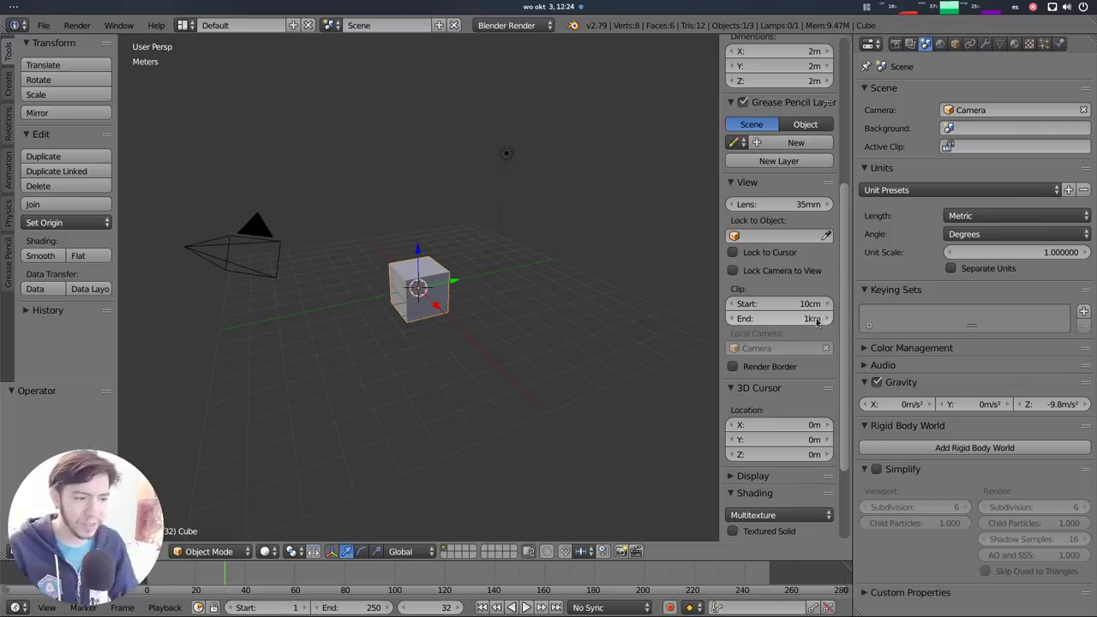
pyautogui.moveTo(820, 319)
pyautogui.mouseDown()
pyautogui.moveTo(797, 319)
pyautogui.moveTo(822, 317)
pyautogui.mouseUp()
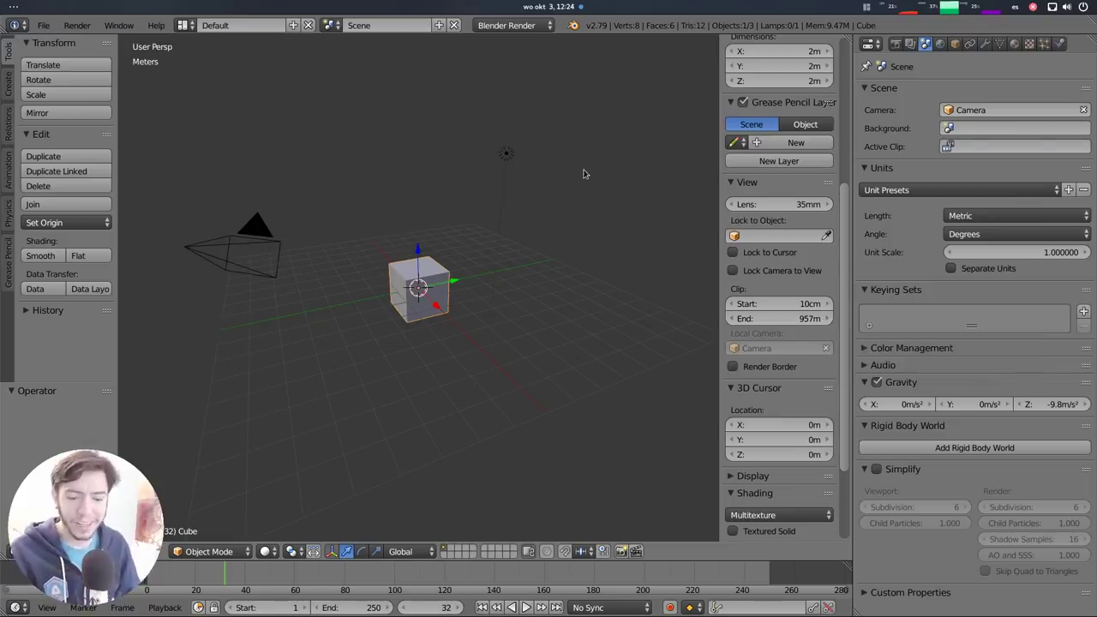
pyautogui.hotkey('alt', 'Tab')
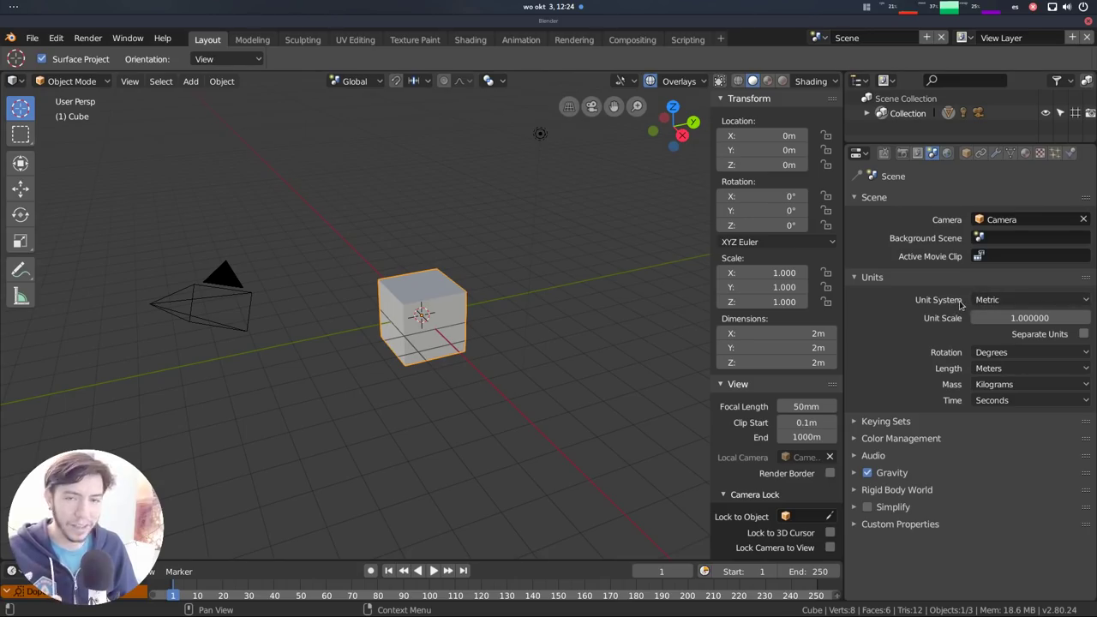
# - Choose Centimeters as the scene's Length unit so the cube reads 200cm
pyautogui.click(991, 304)
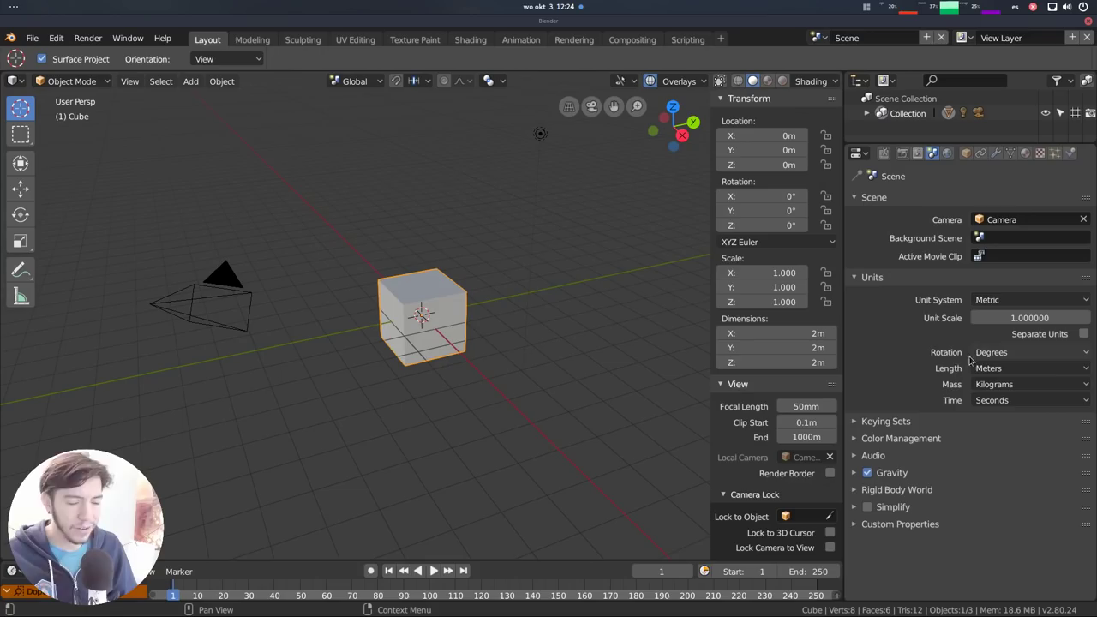
pyautogui.click(1001, 352)
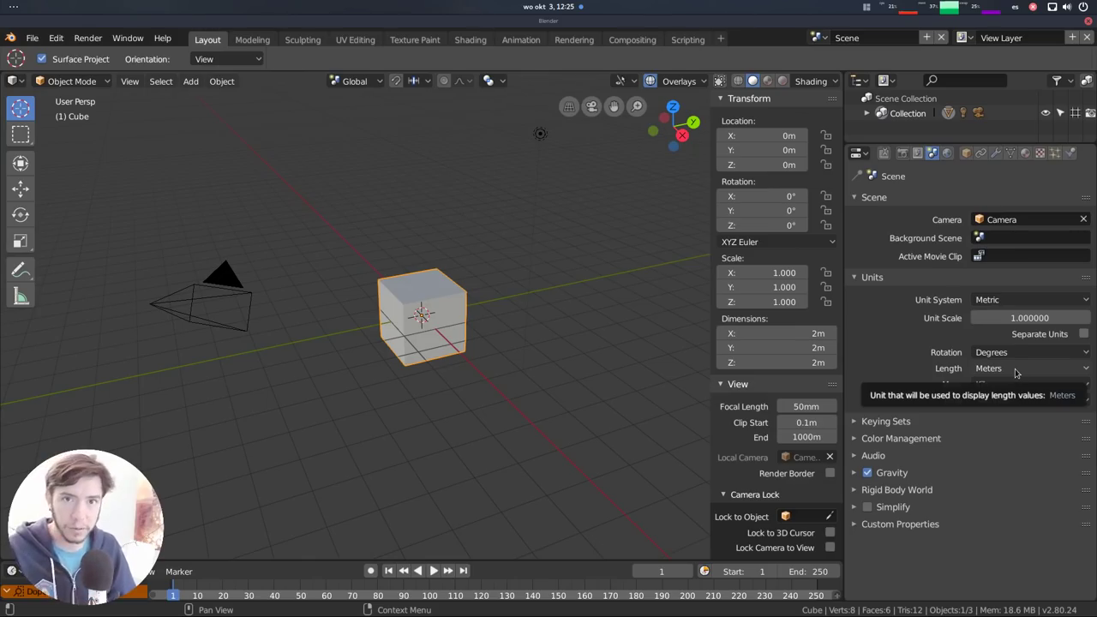
pyautogui.click(1015, 370)
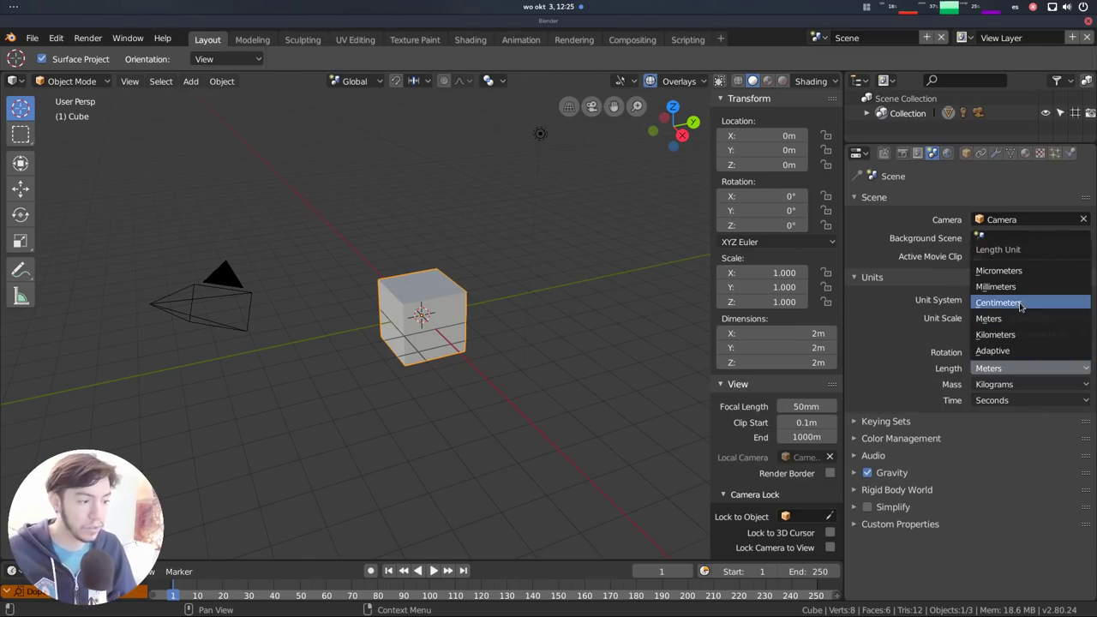
pyautogui.click(998, 302)
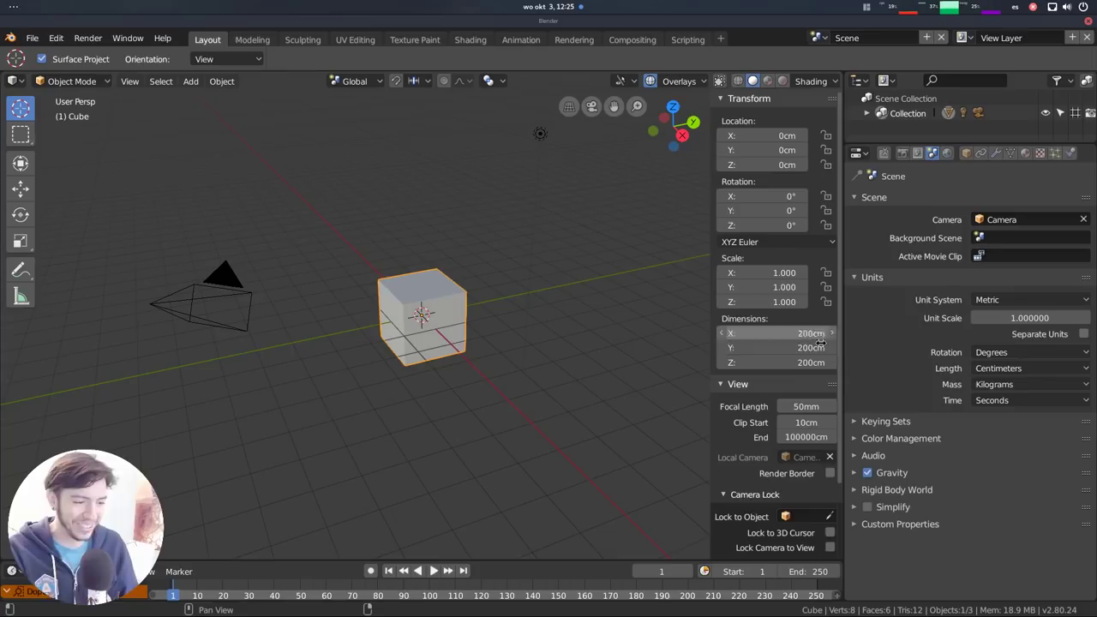
# - Switch units to Imperial, try Adaptive and Feet lengths, then revert the unit system to Metric
pyautogui.click(1022, 300)
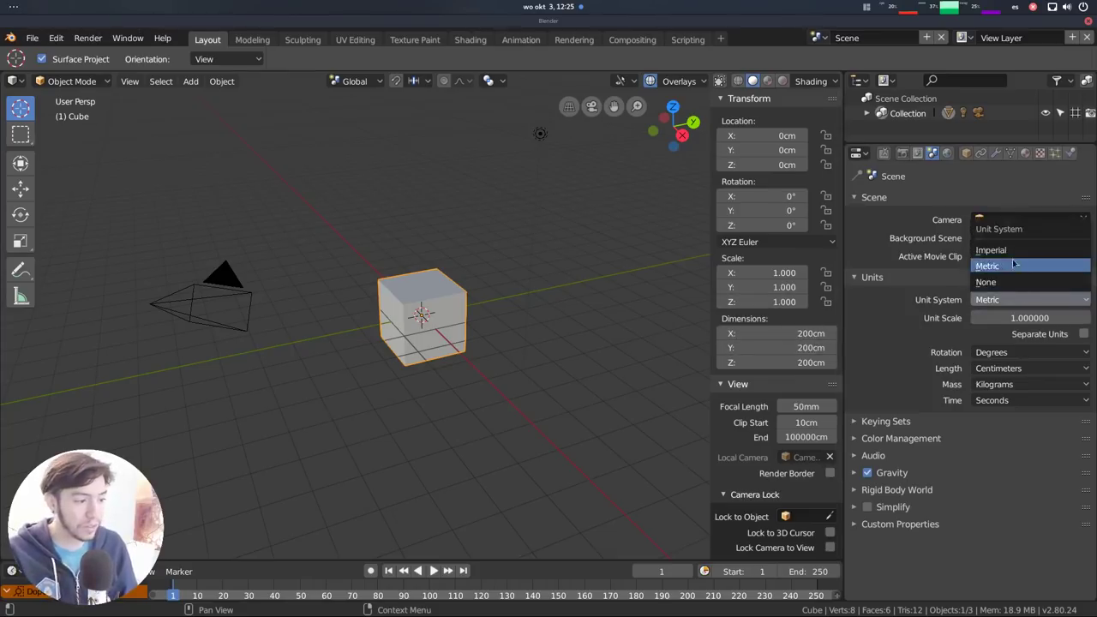
pyautogui.click(1013, 250)
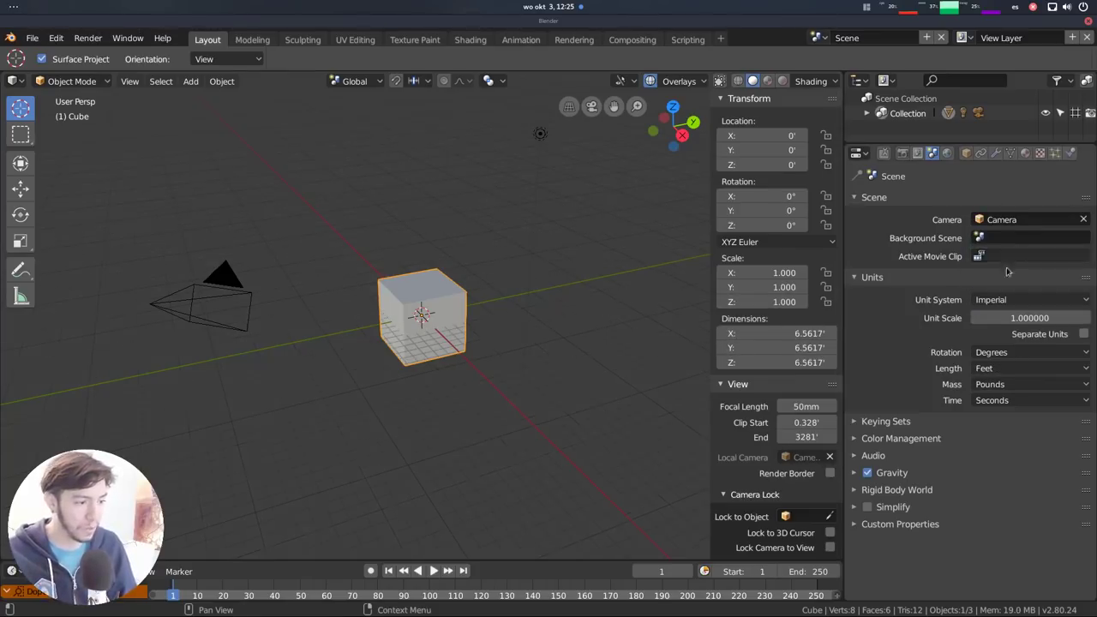
pyautogui.click(1004, 368)
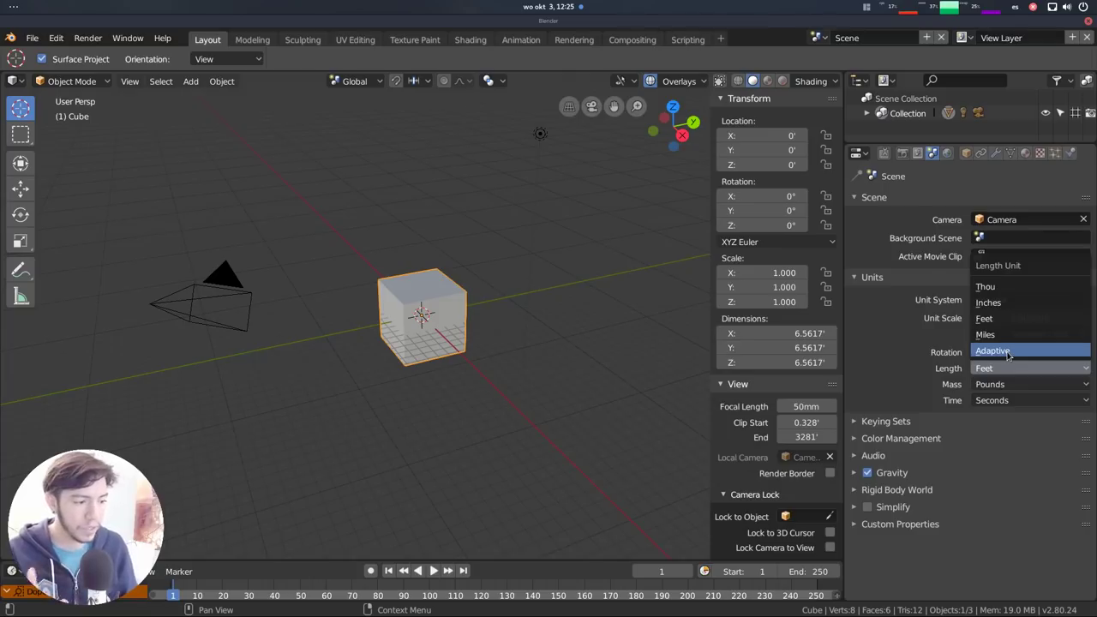
pyautogui.click(1009, 351)
pyautogui.click(1008, 368)
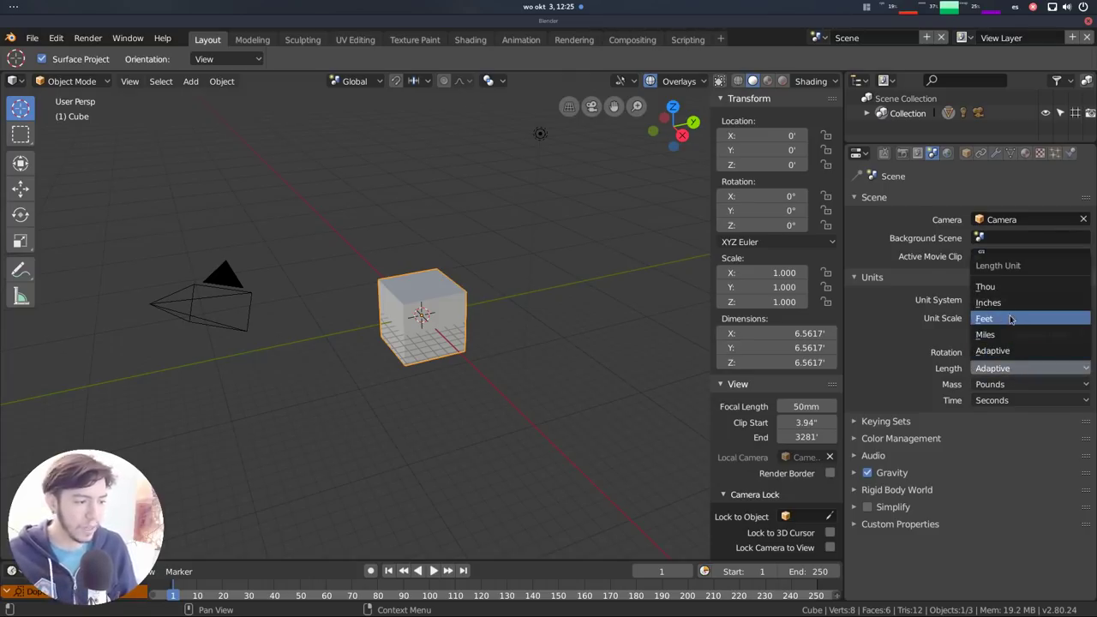
pyautogui.click(1010, 318)
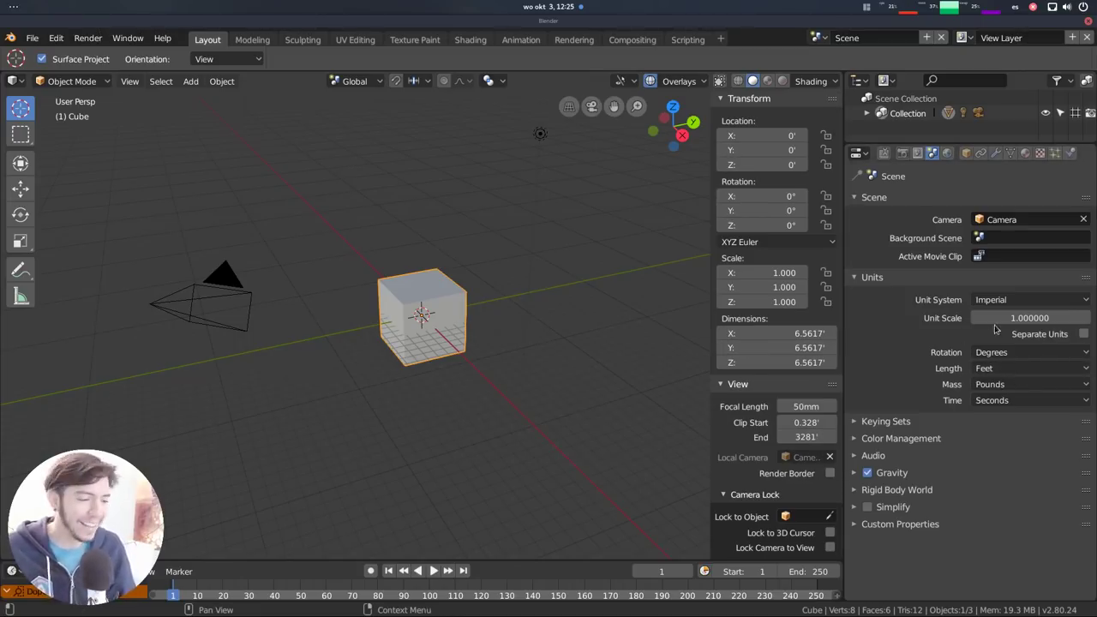
pyautogui.click(1009, 299)
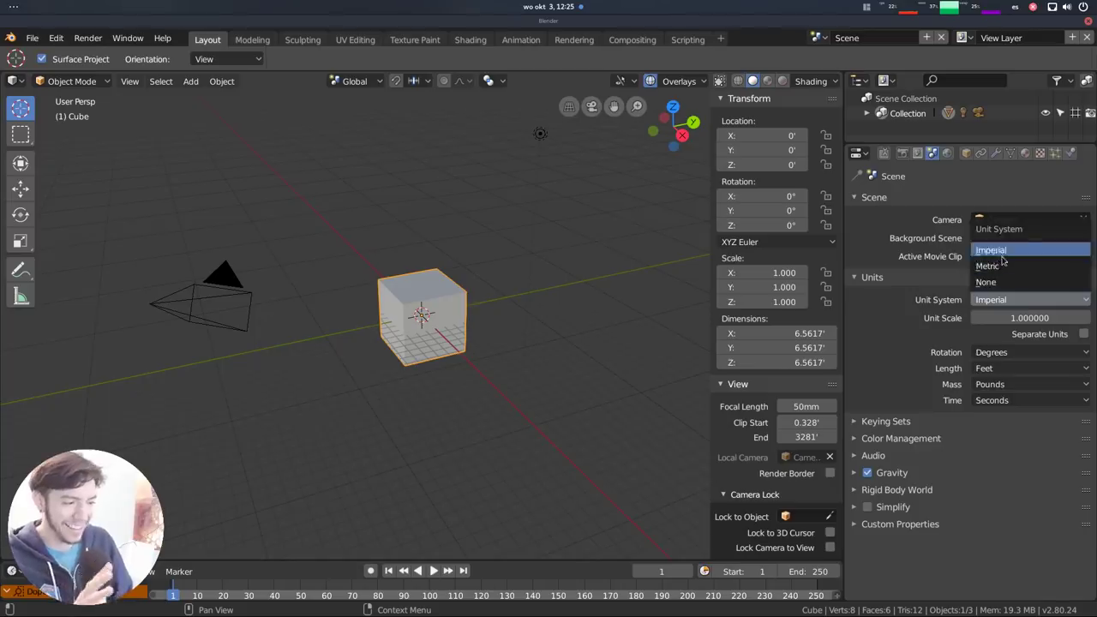
pyautogui.click(993, 265)
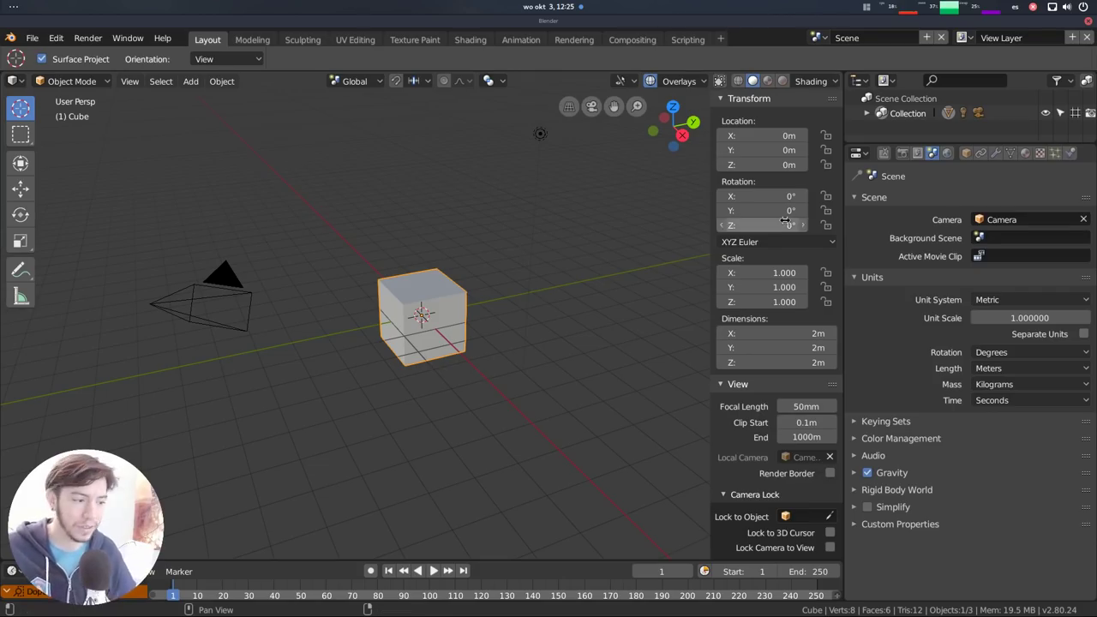
# - Put the cube in Edit Mode and enable the Edge Length and Face Area overlays
pyautogui.click(1032, 368)
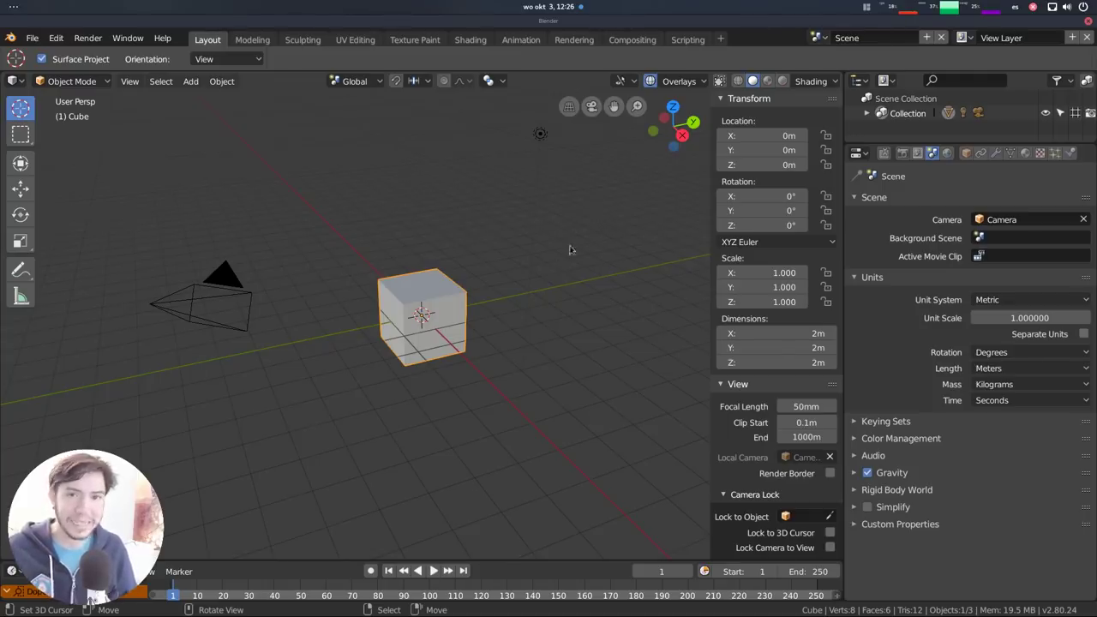
pyautogui.press('Tab')
pyautogui.click(689, 81)
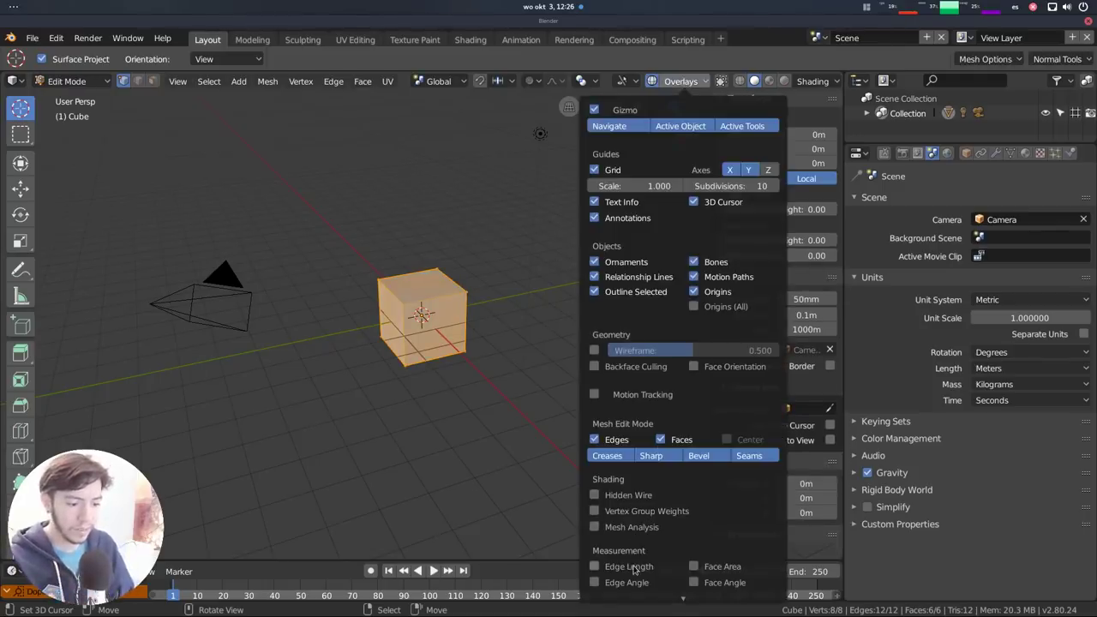
pyautogui.click(595, 566)
pyautogui.click(710, 570)
# - Set the scene Length unit to Centimeters so edges read 200cm and faces 40000cm²
pyautogui.scroll(5, 500, 391)
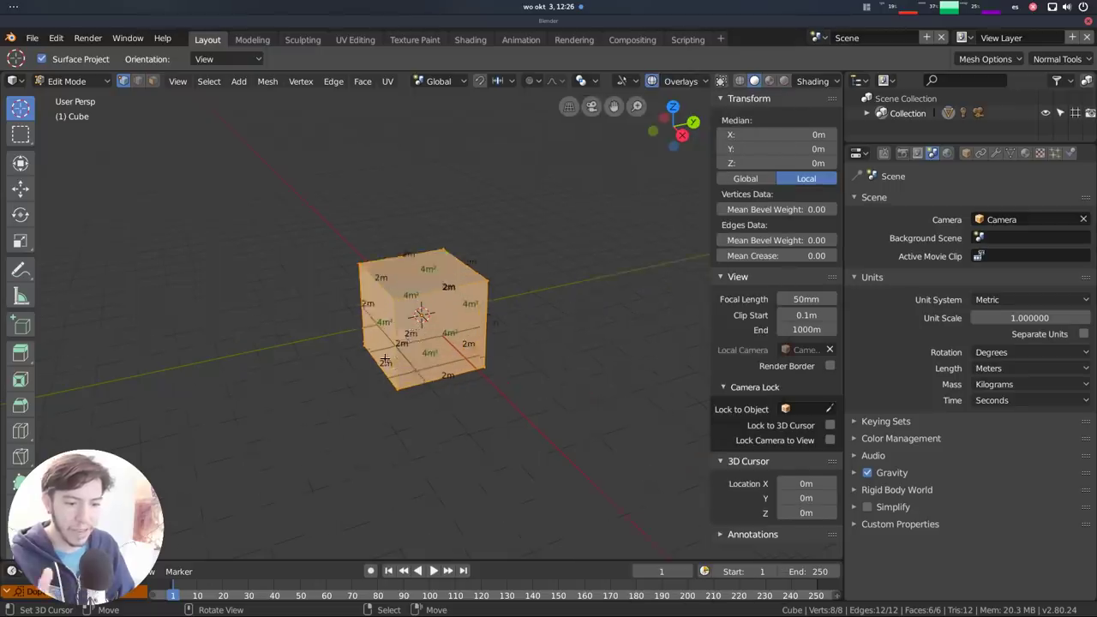
pyautogui.scroll(-2, 499, 391)
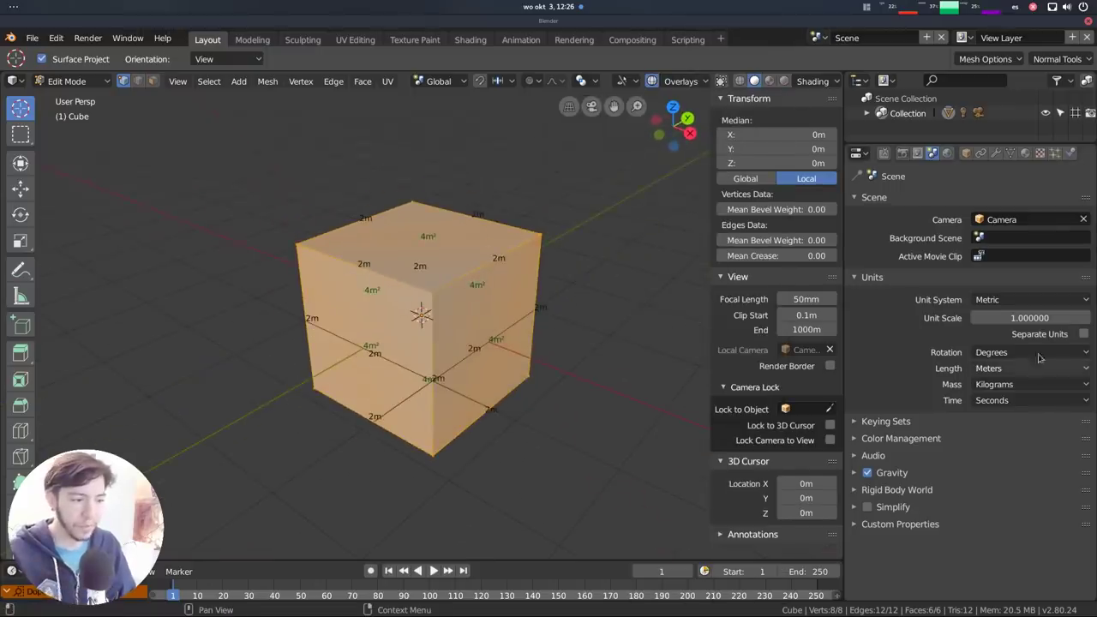
pyautogui.click(1015, 368)
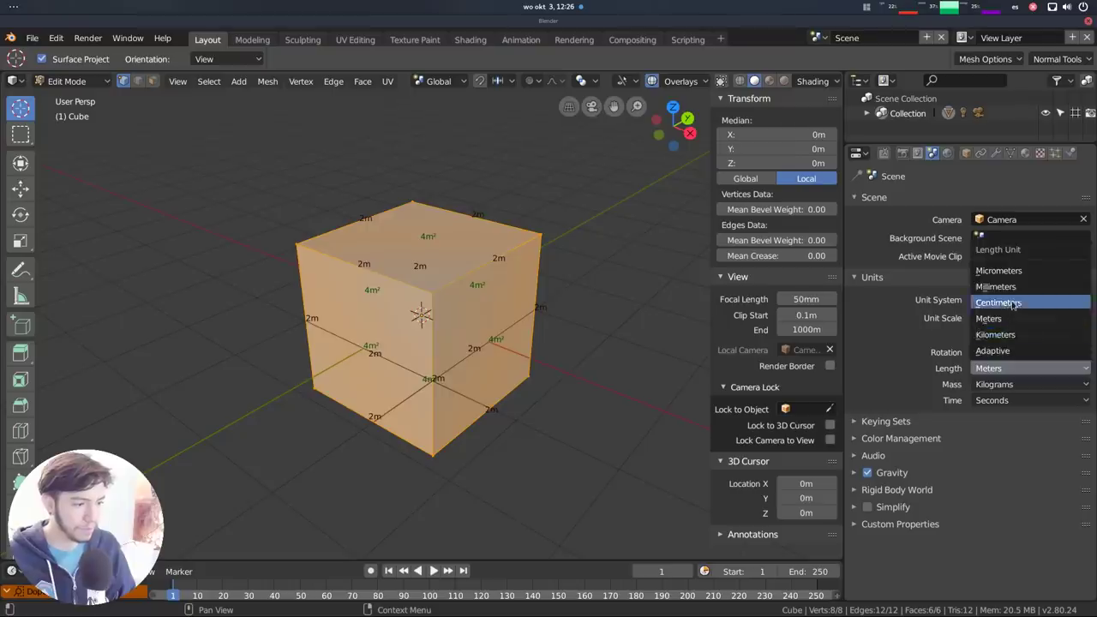
pyautogui.click(998, 303)
pyautogui.moveTo(514, 360); pyautogui.dragTo(472, 335, button='middle')
pyautogui.scroll(2, 572, 358)
pyautogui.scroll(1, 572, 358)
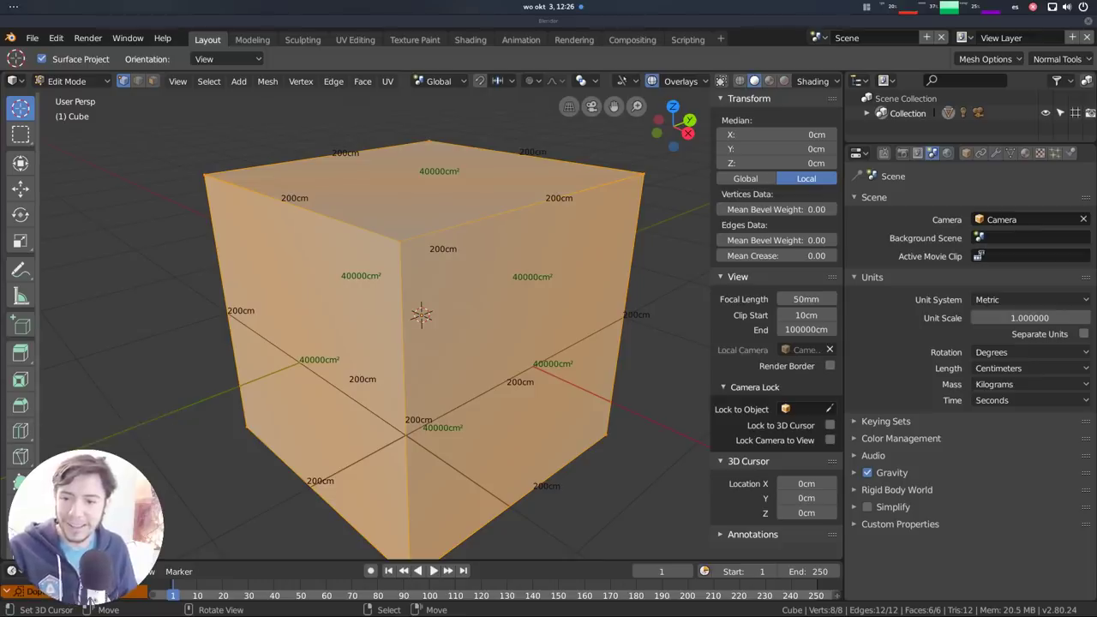
# - In the browser, sort ideas by Rating and open the 'A Correct Unit system !' post
pyautogui.hotkey('alt', 'Tab')
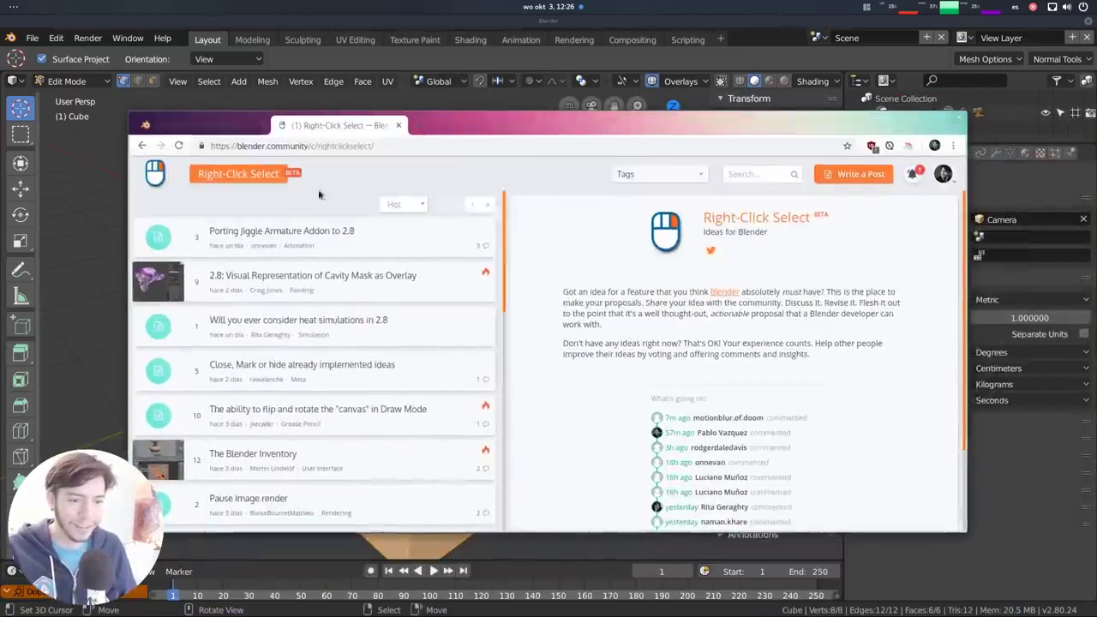
pyautogui.click(403, 204)
pyautogui.click(407, 239)
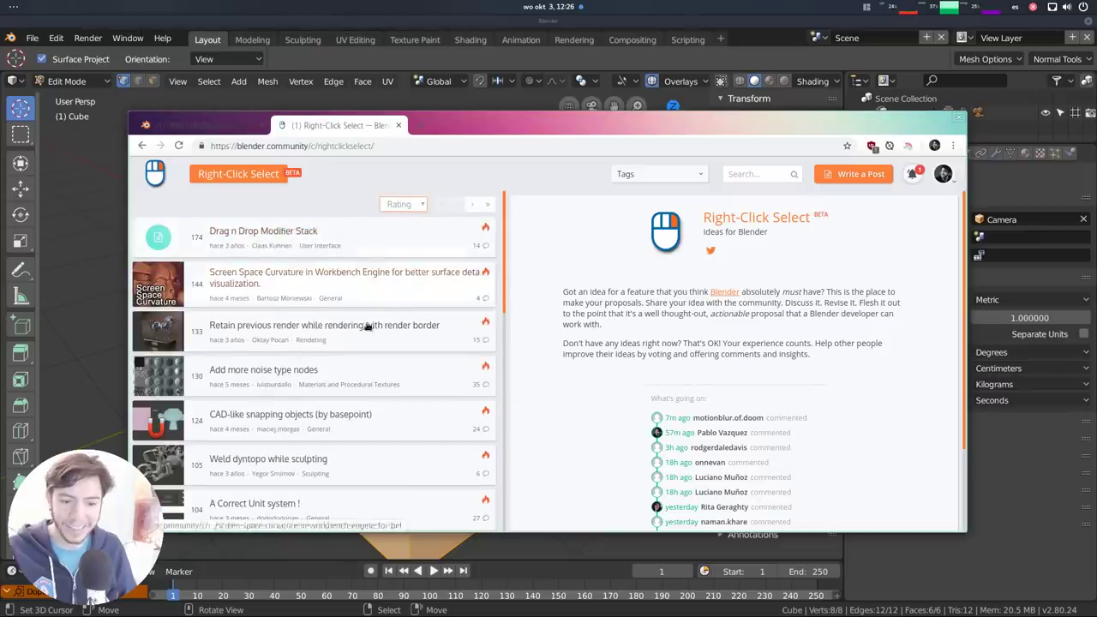
pyautogui.scroll(-2, 343, 446)
pyautogui.click(362, 420)
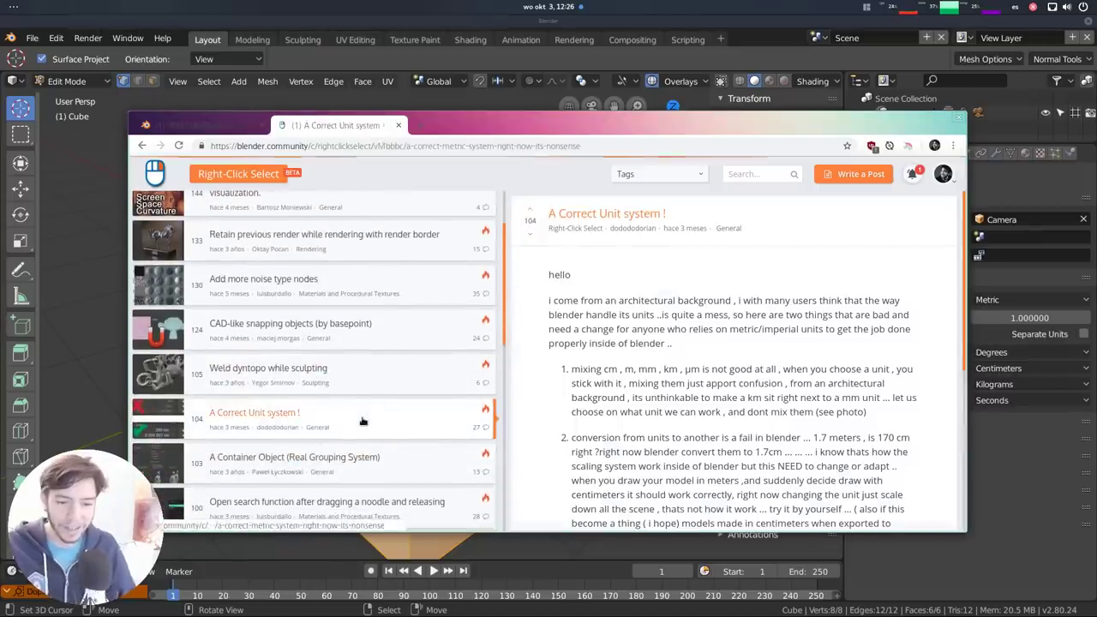
pyautogui.scroll(2, 356, 364)
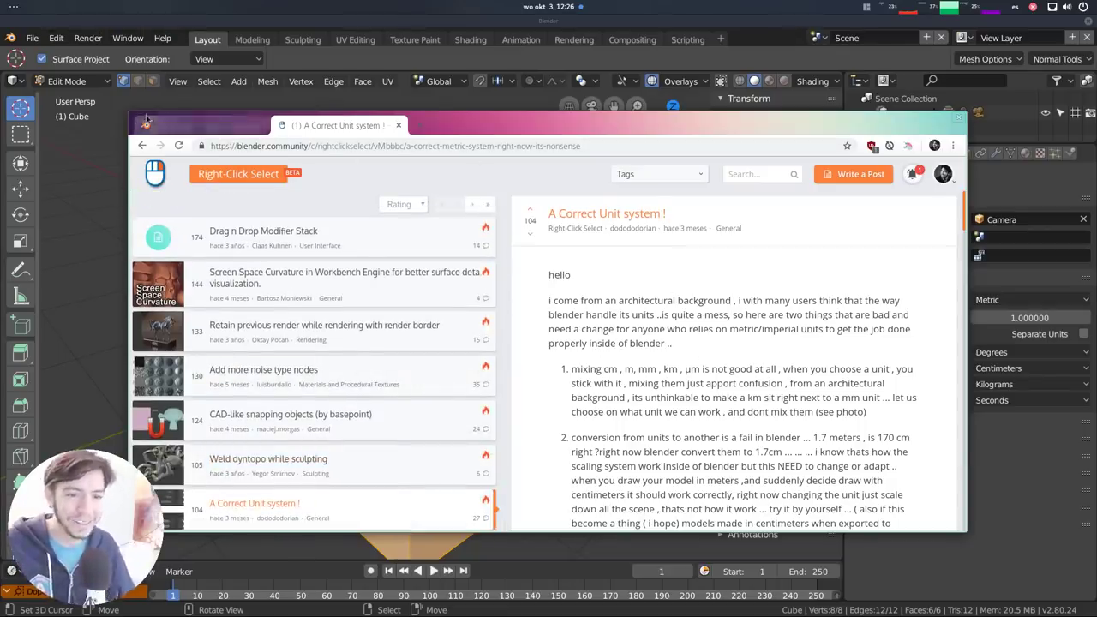
# - View the 'Units: Support for fixed units' commit page in a maximized window
pyautogui.click(197, 127)
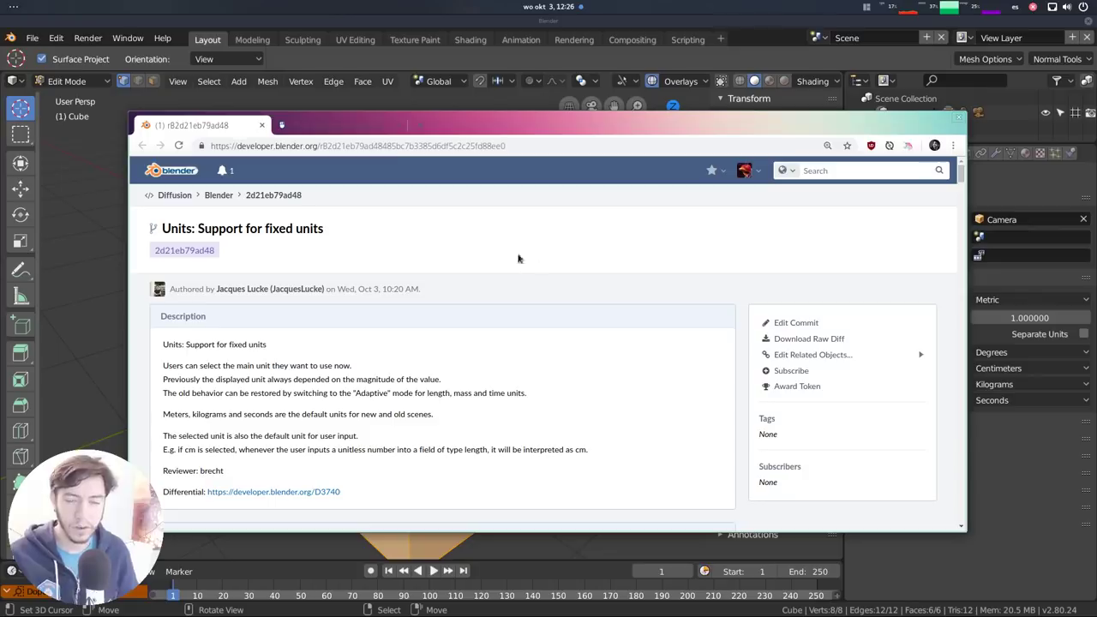
pyautogui.press('super+Up')
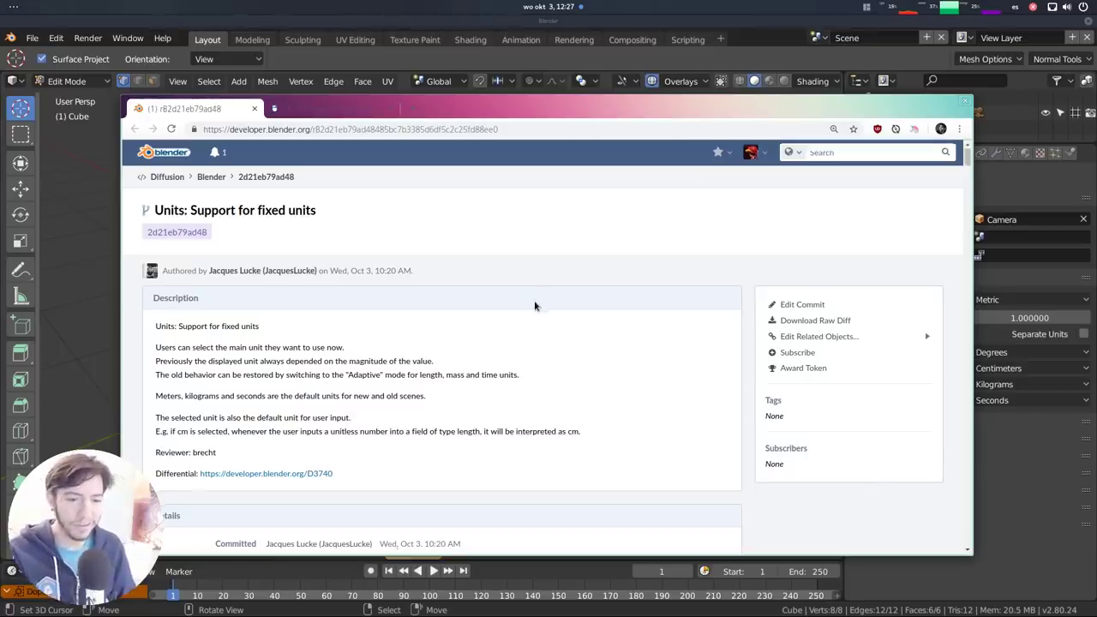
pyautogui.scroll(-5, 273, 334)
pyautogui.scroll(4, 272, 335)
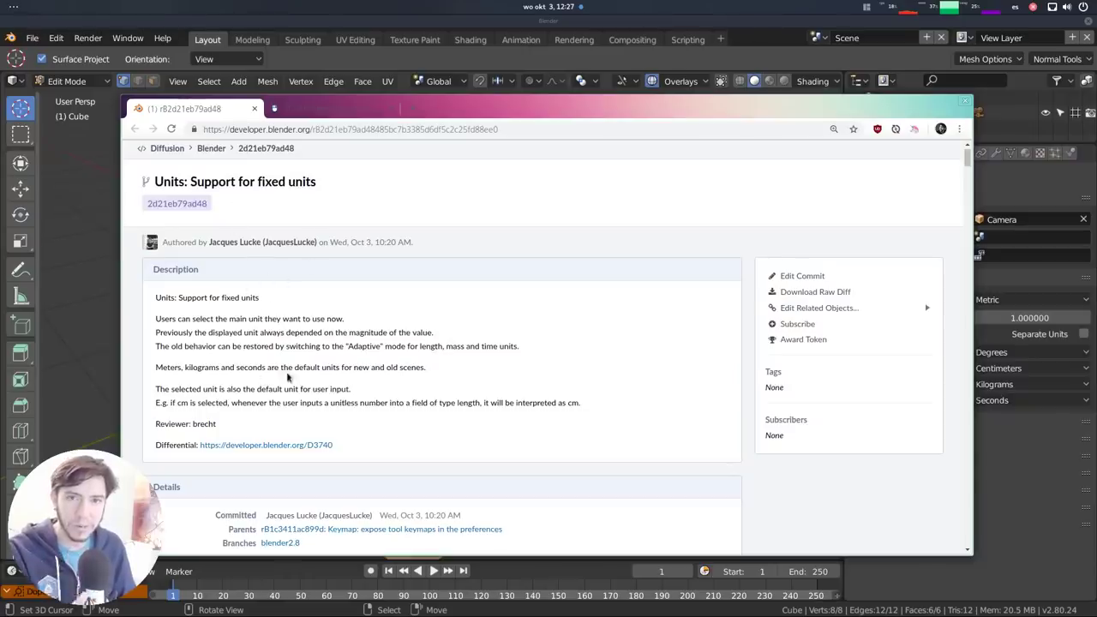
# - Open the D3740 revision, read its discussion, and close the page
pyautogui.click(306, 446)
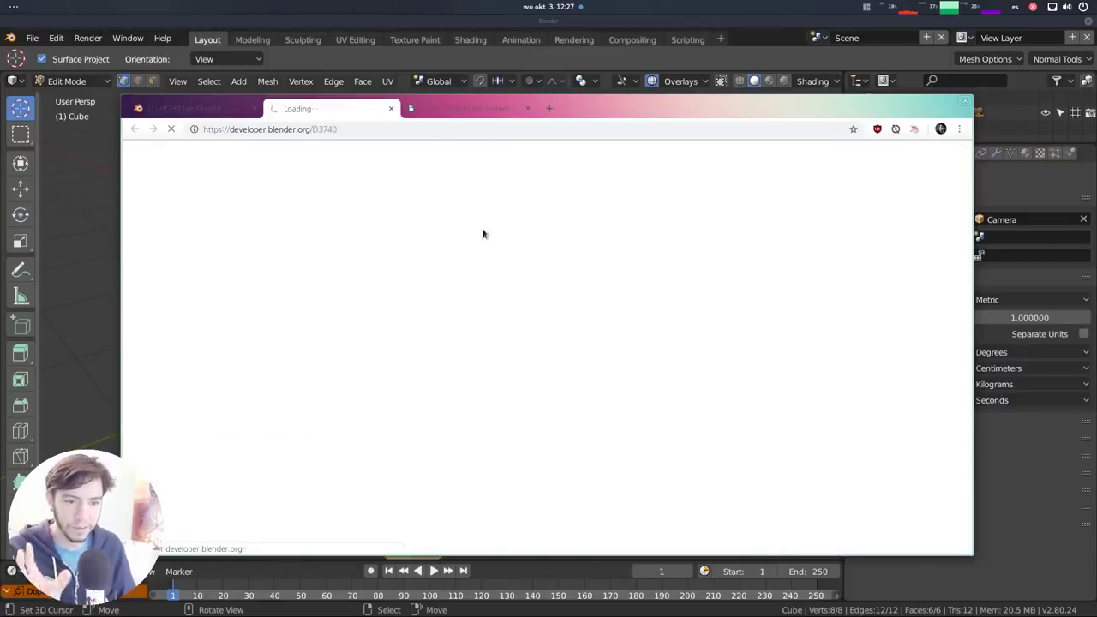
pyautogui.scroll(-10, 658, 264)
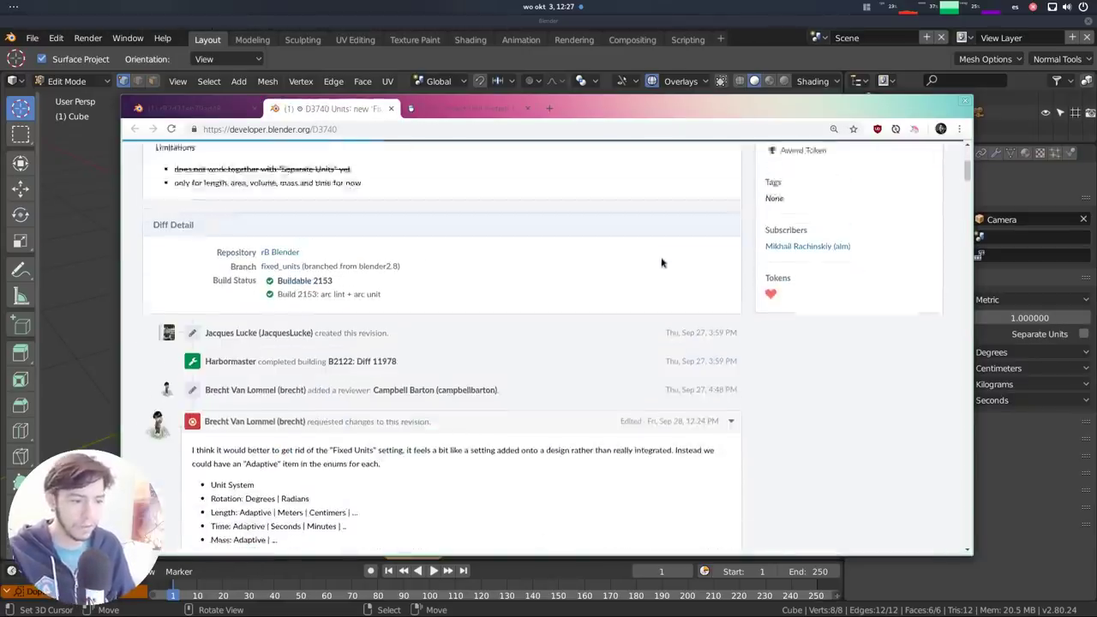
pyautogui.scroll(-10, 658, 267)
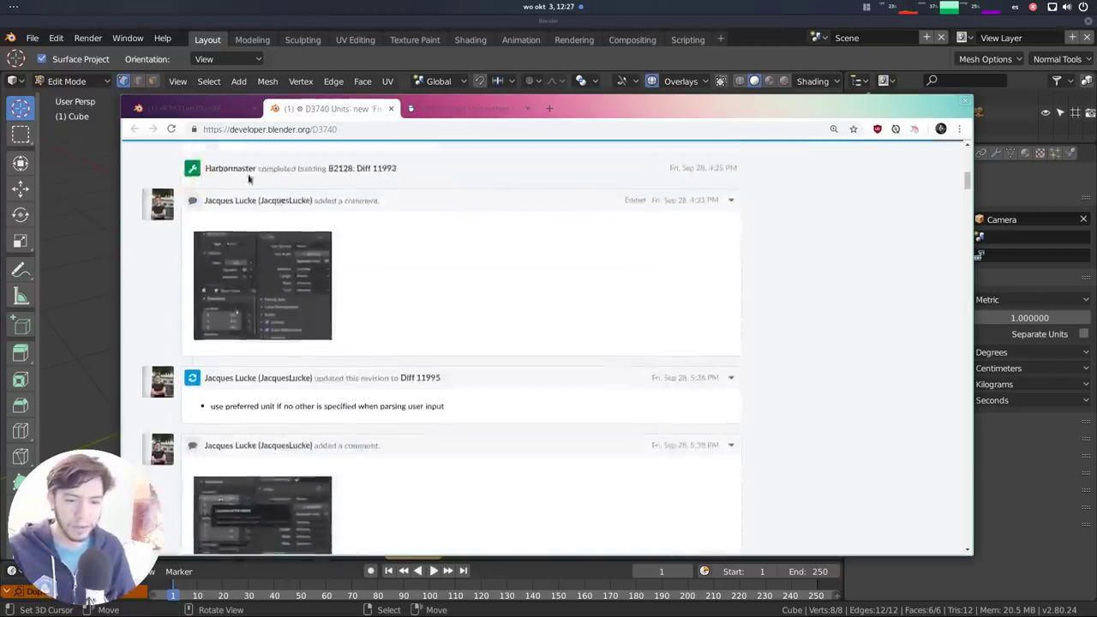
pyautogui.hotkey('ctrl', 'w')
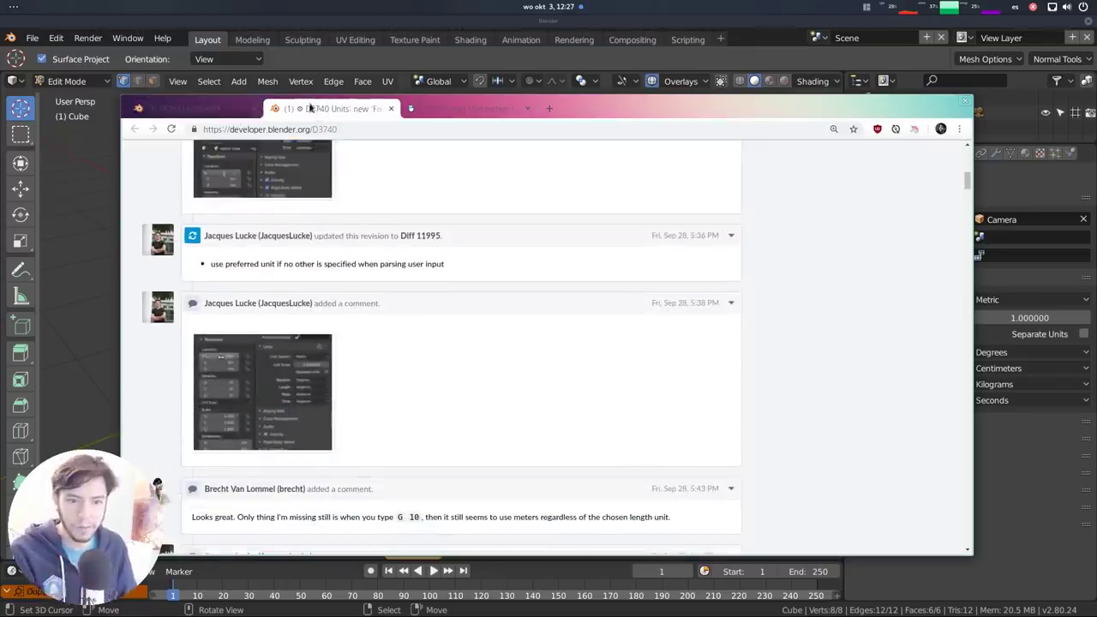
# - Return to the 'A Correct Unit system !' post, browse it, and move the browser window down-left
pyautogui.click(274, 109)
pyautogui.scroll(-10, 759, 341)
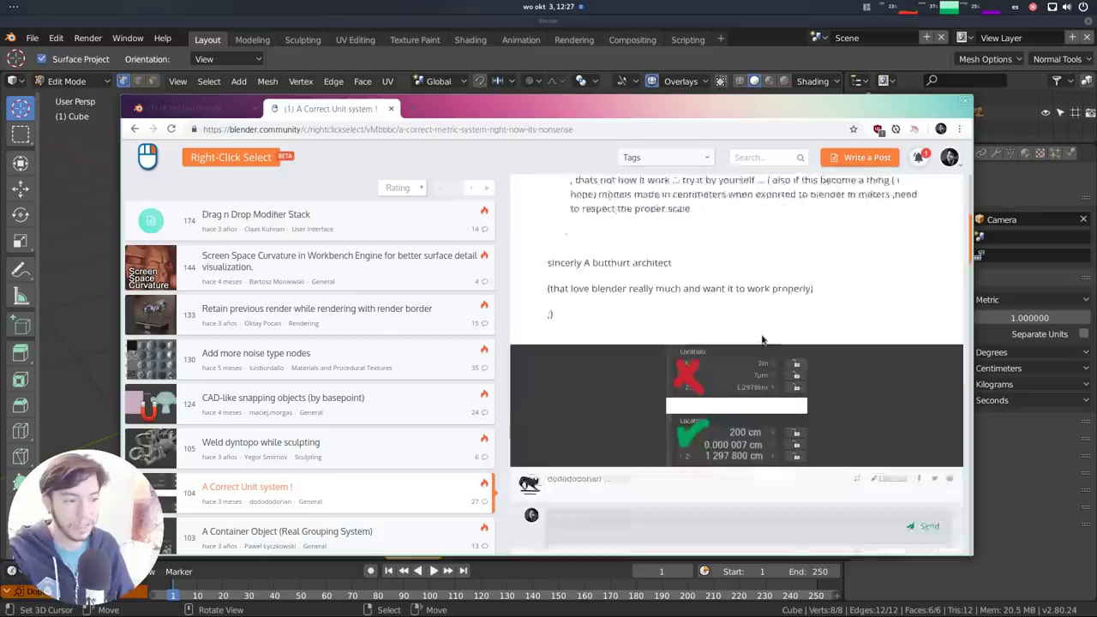
pyautogui.scroll(-15, 759, 340)
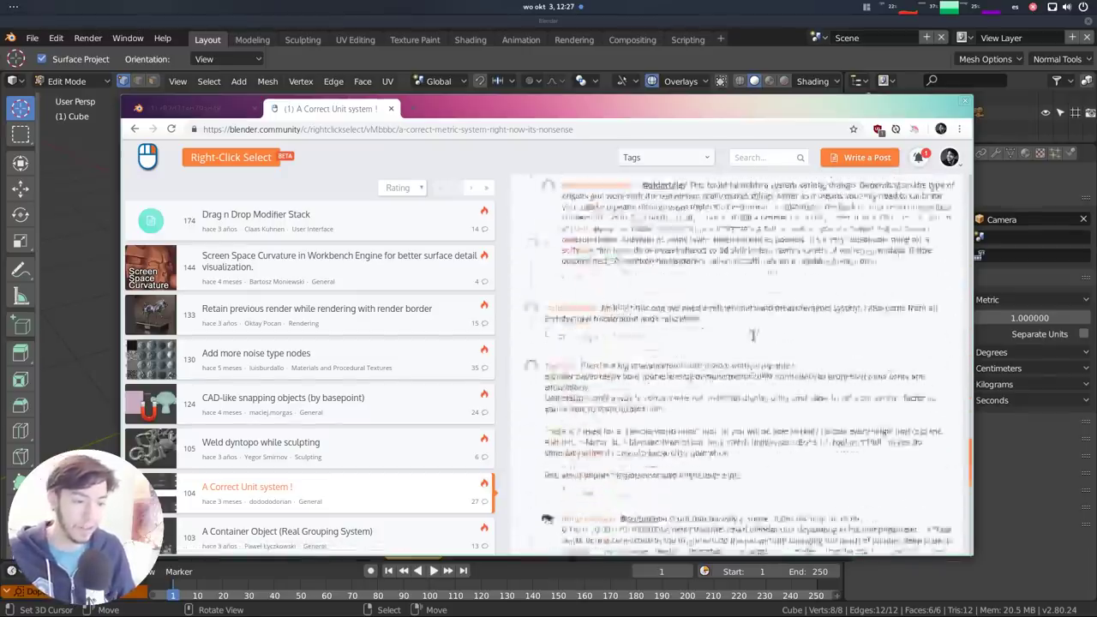
pyautogui.scroll(20, 739, 243)
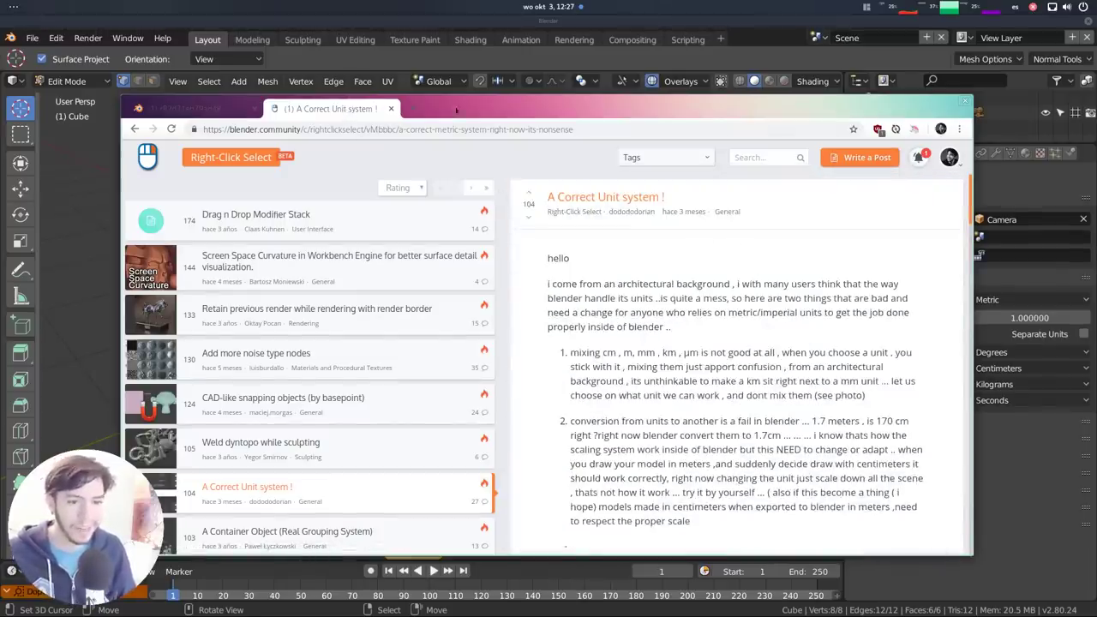
pyautogui.moveTo(575, 107); pyautogui.dragTo(514, 188)
# - Back in Blender, return the cube to Object Mode with dimensions reading 200cm per axis
pyautogui.hotkey('alt', 'Tab')
pyautogui.press('Tab')
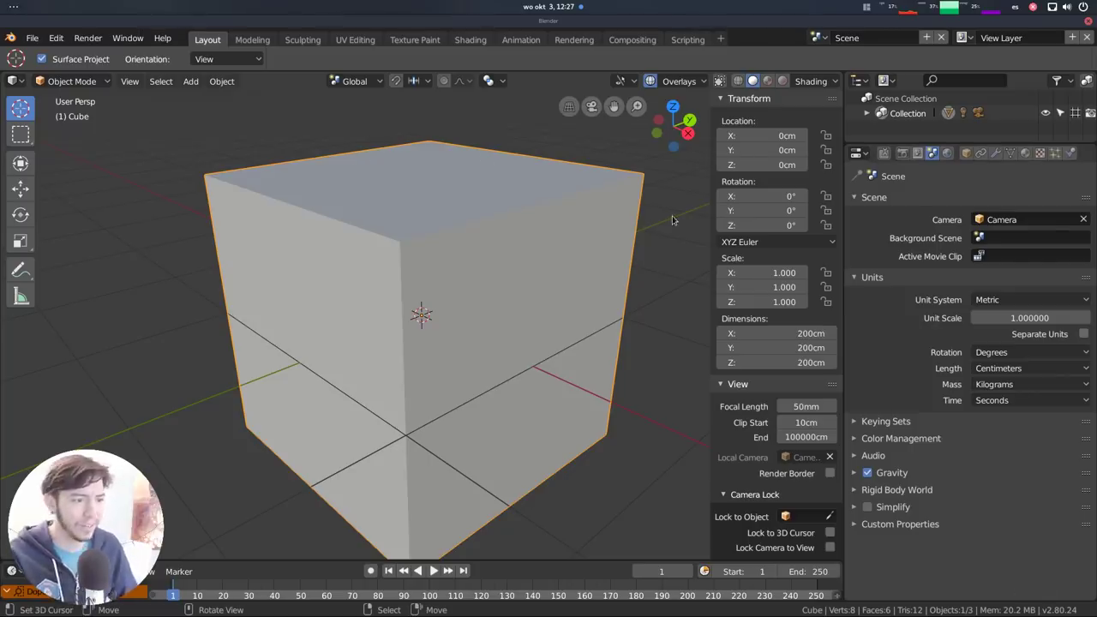
pyautogui.scroll(-2, 685, 257)
pyautogui.scroll(-3, 745, 437)
pyautogui.scroll(3, 745, 437)
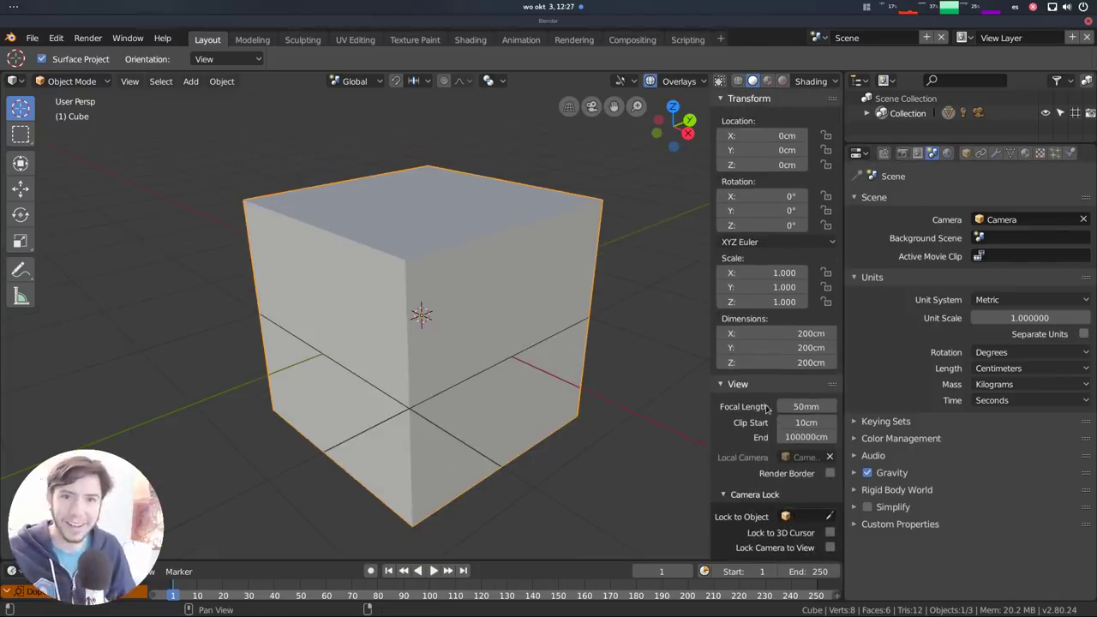